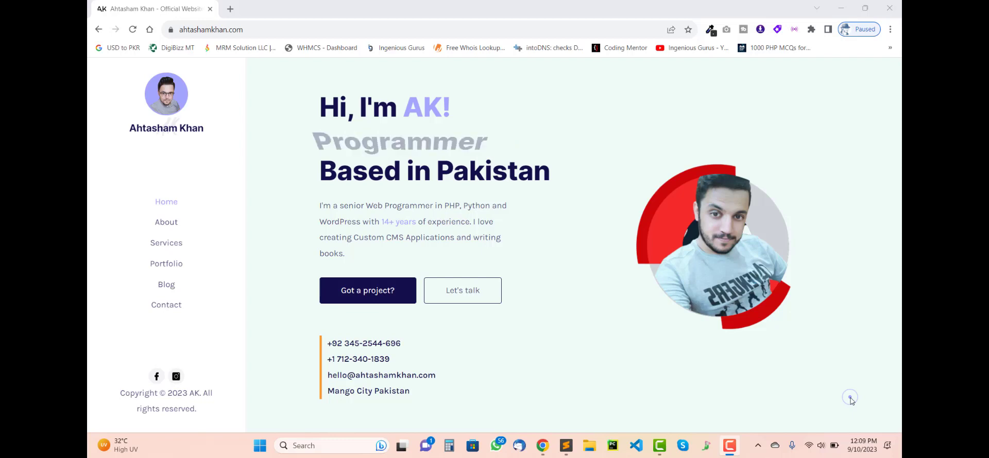
Step: Search Google for 'website copier' in a new tab
key(ctrl+t)
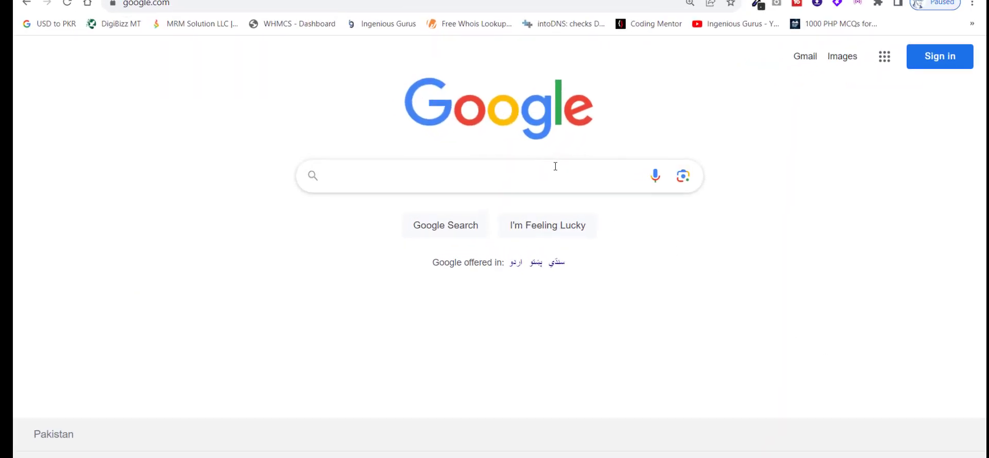
click(555, 167)
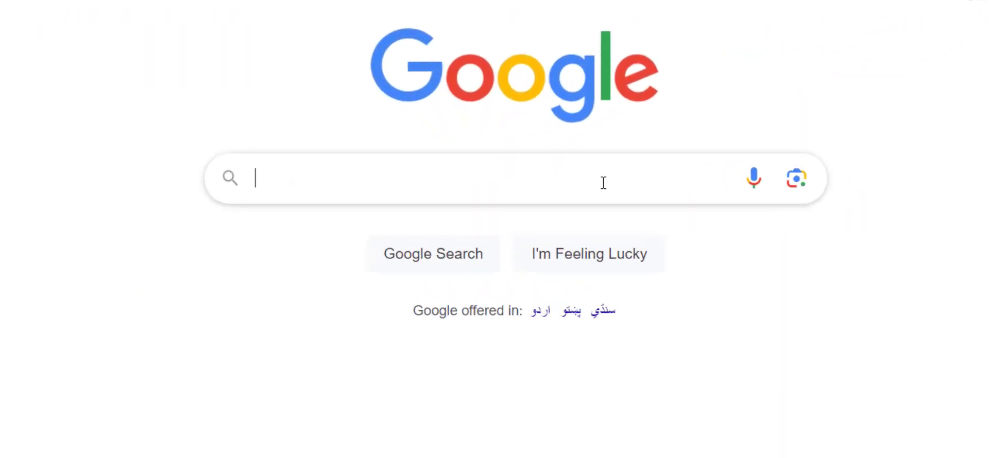
text(website copier)
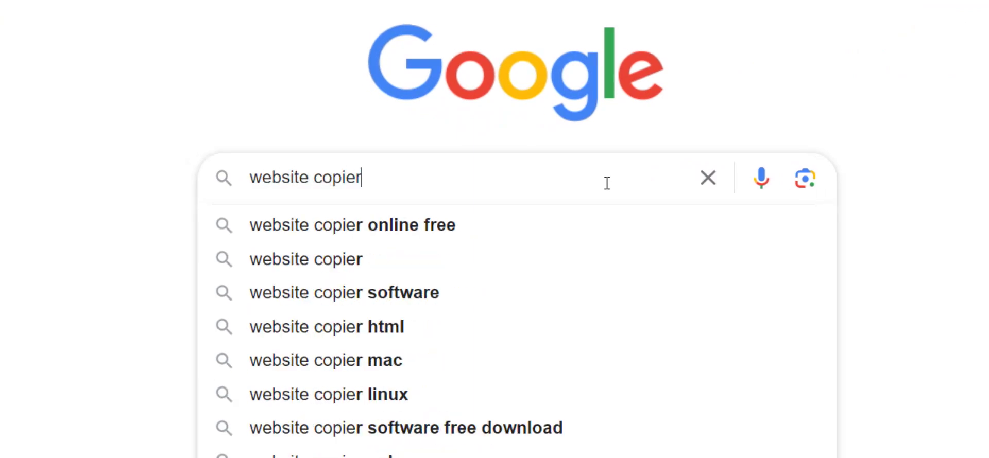
key(Return)
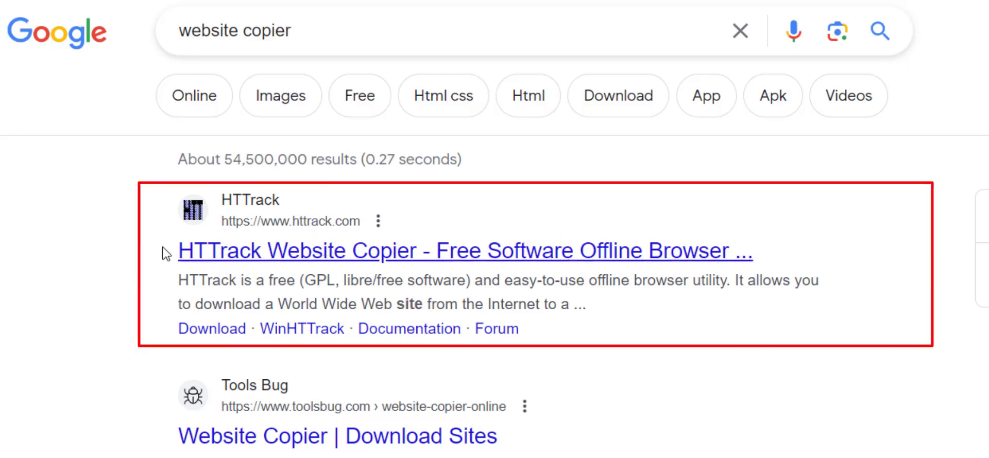
Step: Open the HTTrack site's download page and scroll to the 3.49-2 installer table
click(333, 251)
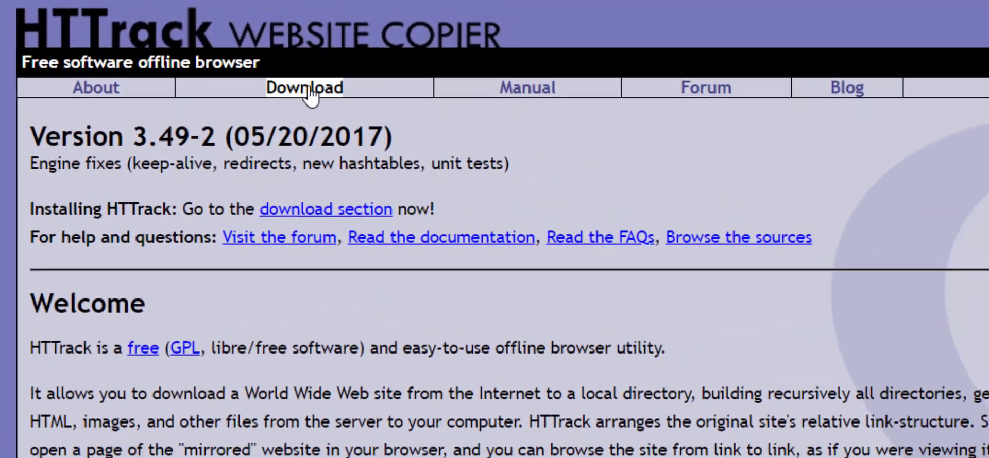
click(332, 99)
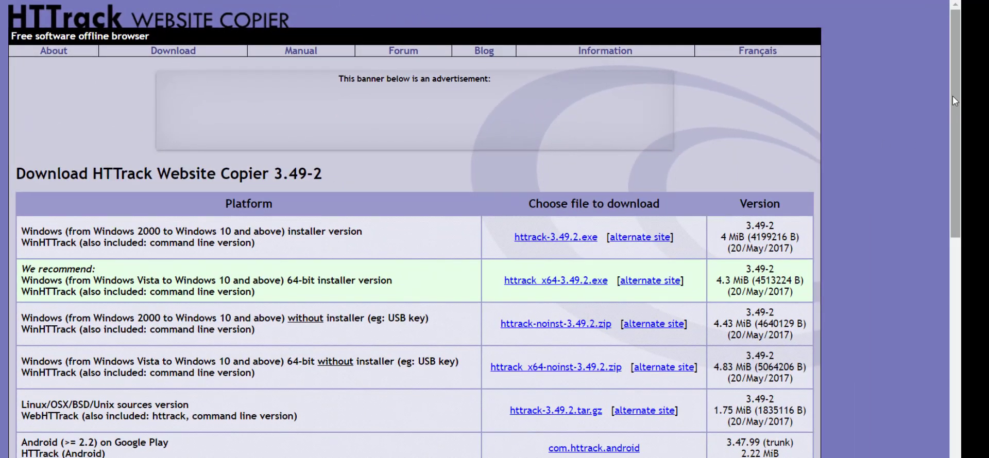
drag(952, 96, 953, 136)
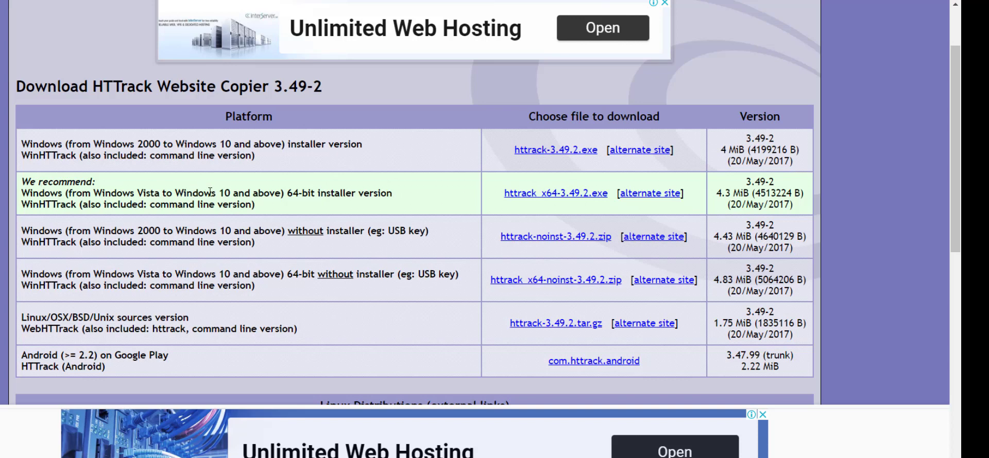
drag(232, 195, 177, 195)
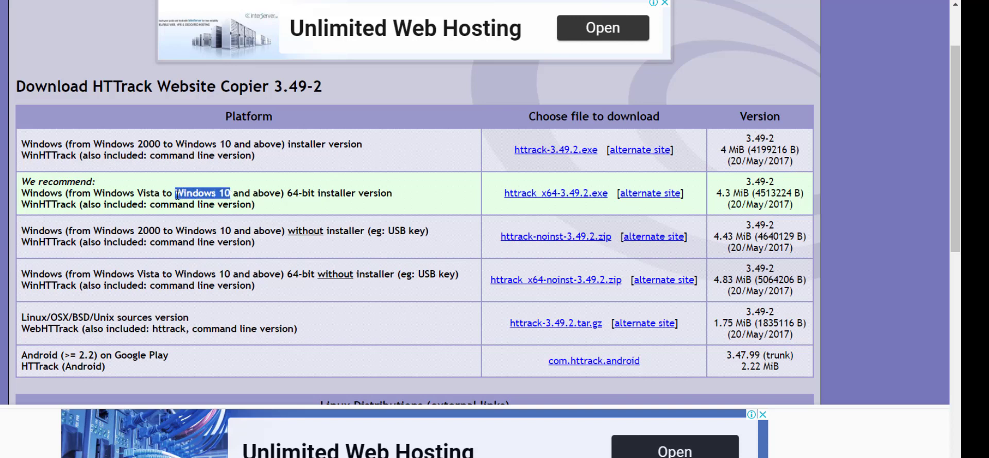
Step: Clear the Windows 10 text selection on the download page
click(299, 206)
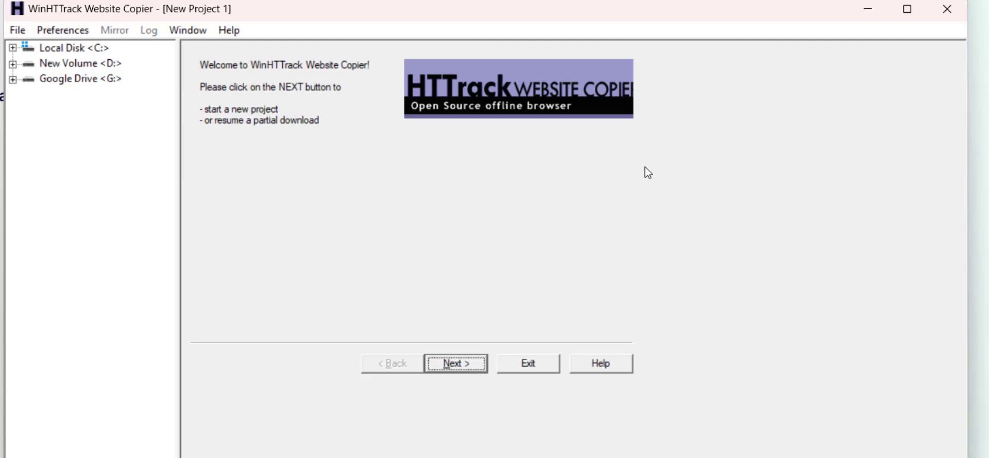
Step: Create a new project named JohnCena with base path C:\My Web Sites
mouse_move(308, 15)
mouse_down()
mouse_move(289, 16)
mouse_move(297, 22)
mouse_up()
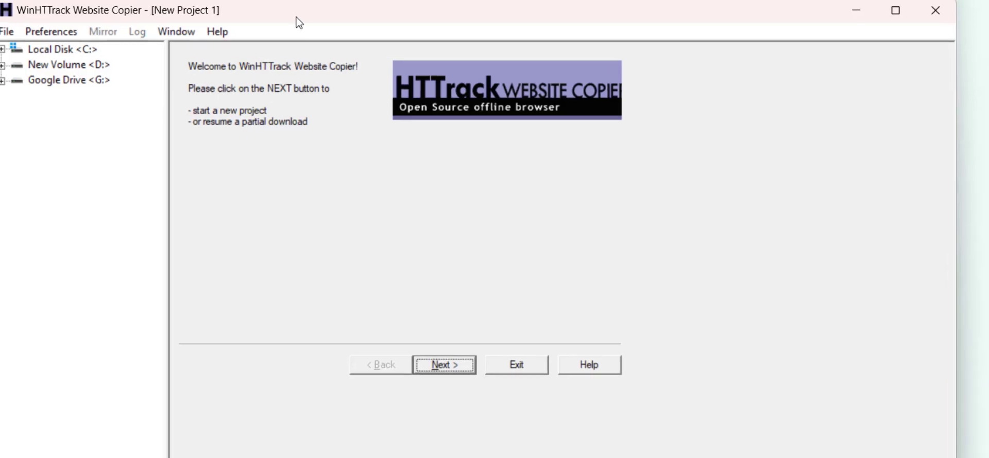
click(456, 373)
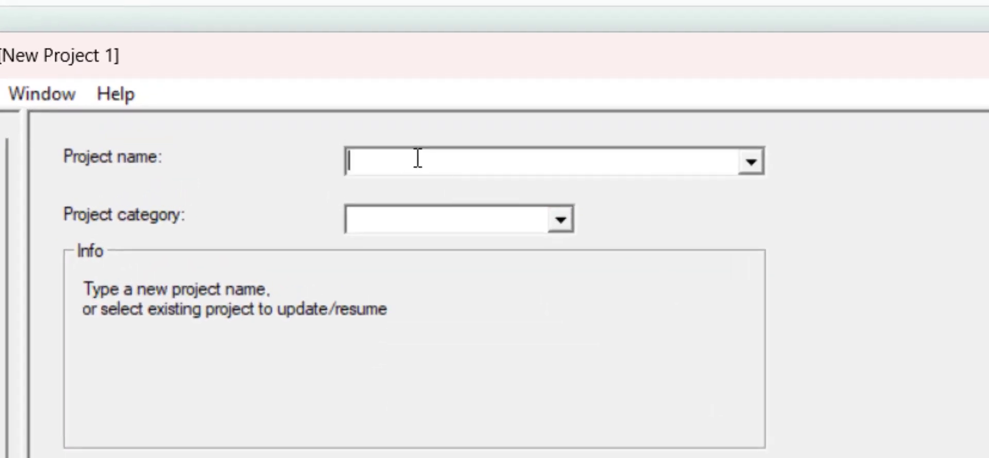
text(JohnCena)
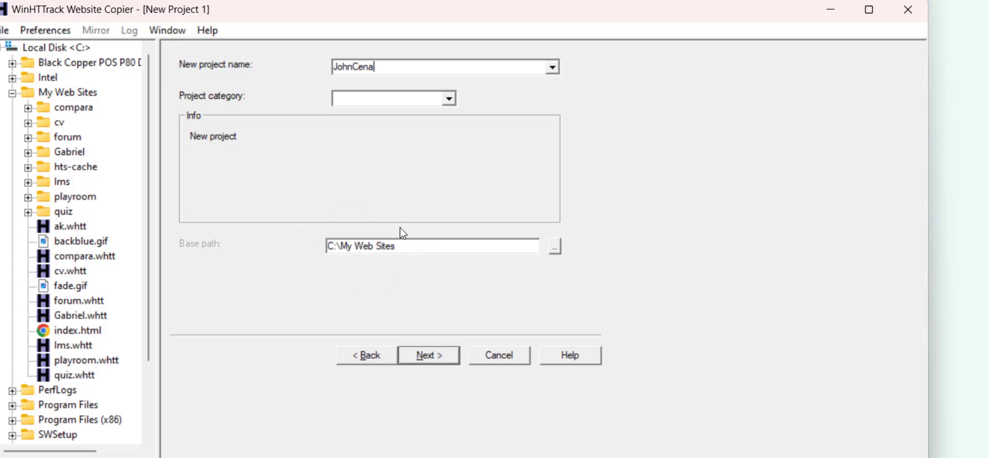
drag(328, 246, 340, 248)
click(340, 249)
drag(341, 246, 407, 248)
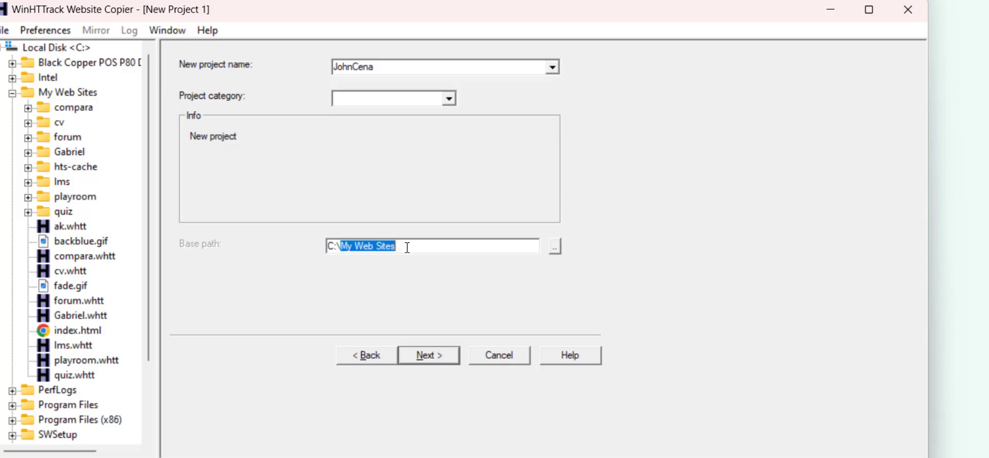
click(446, 351)
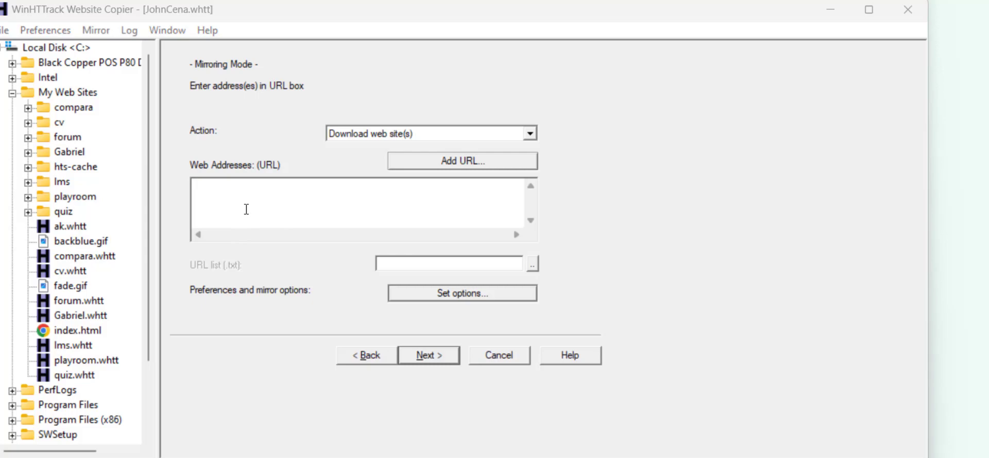
click(272, 3)
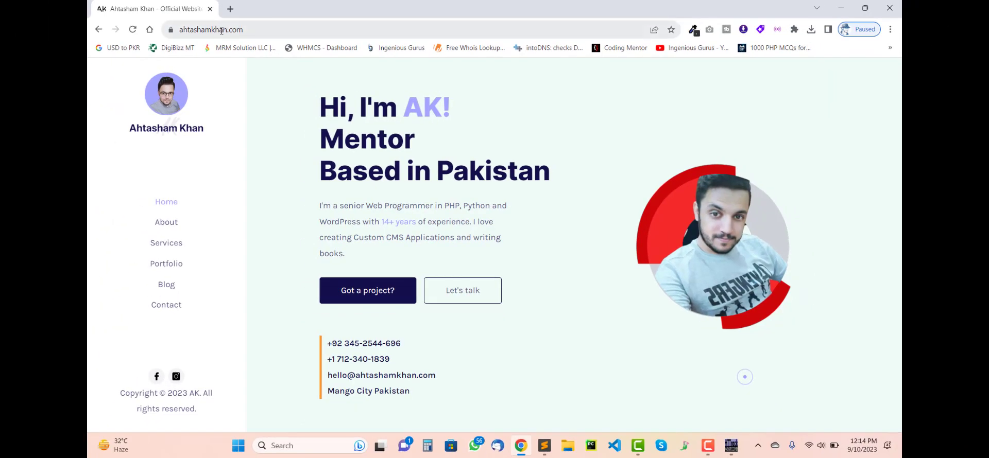
click(205, 25)
key(ctrl+c)
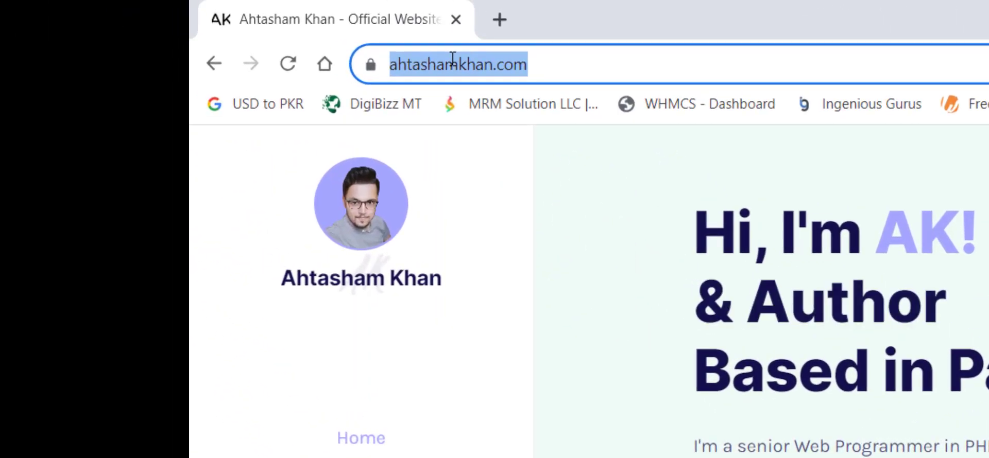
key(alt+Tab)
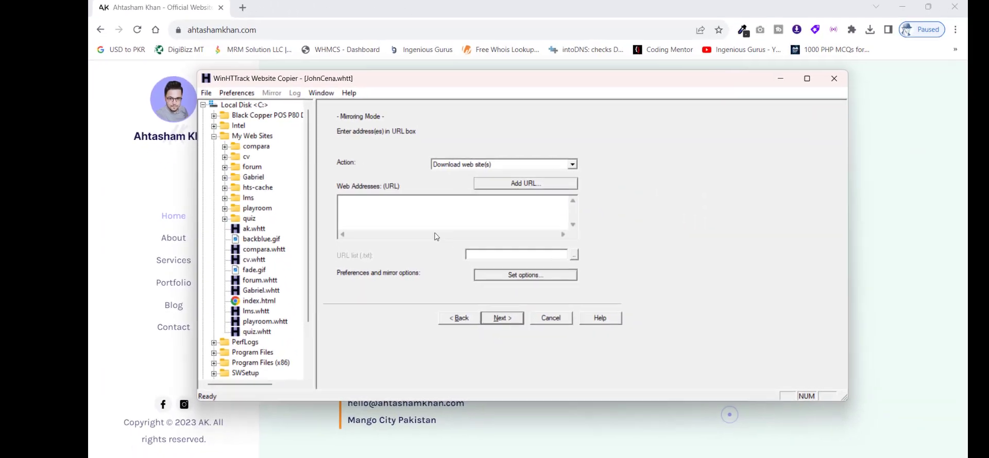
key(ctrl+v)
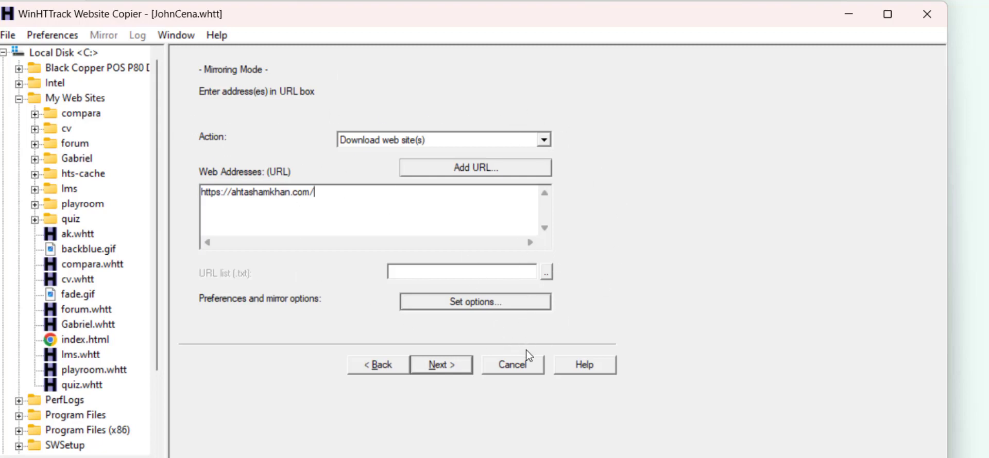
click(443, 366)
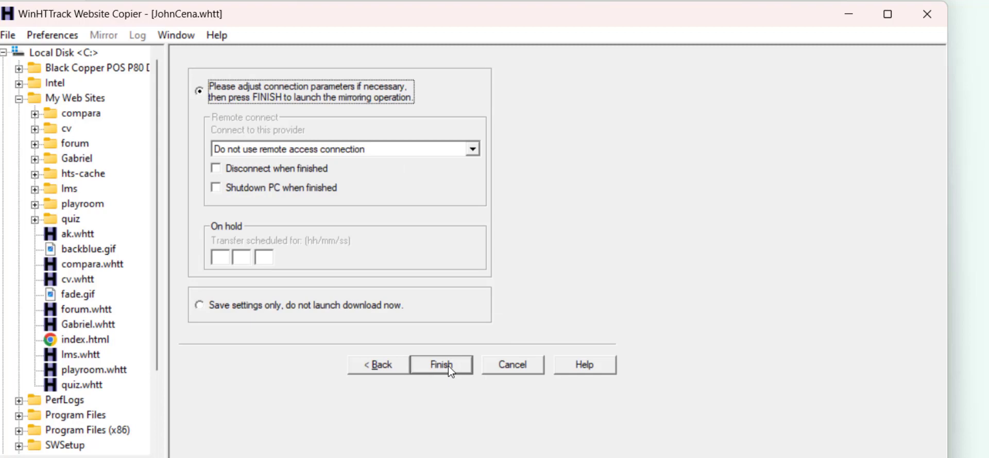
Step: Launch the mirror of ahtashamkhan.com and follow its download progress
click(443, 365)
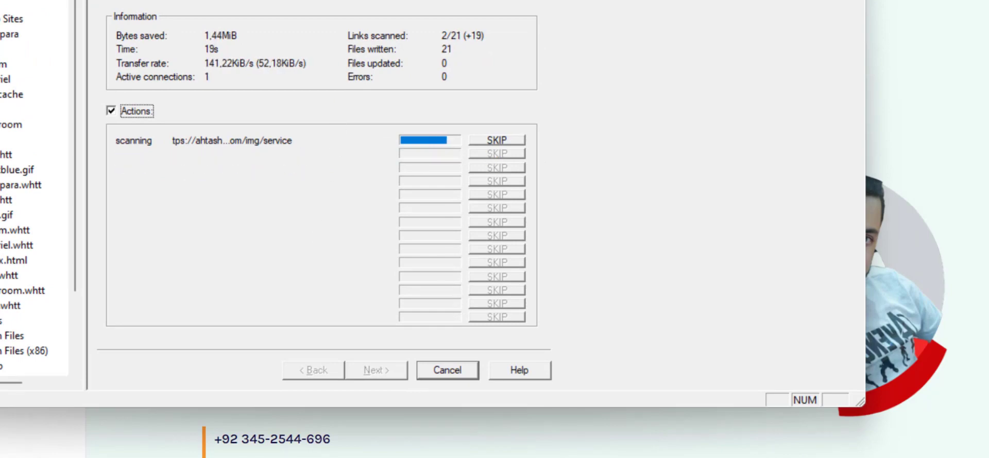
click(415, 416)
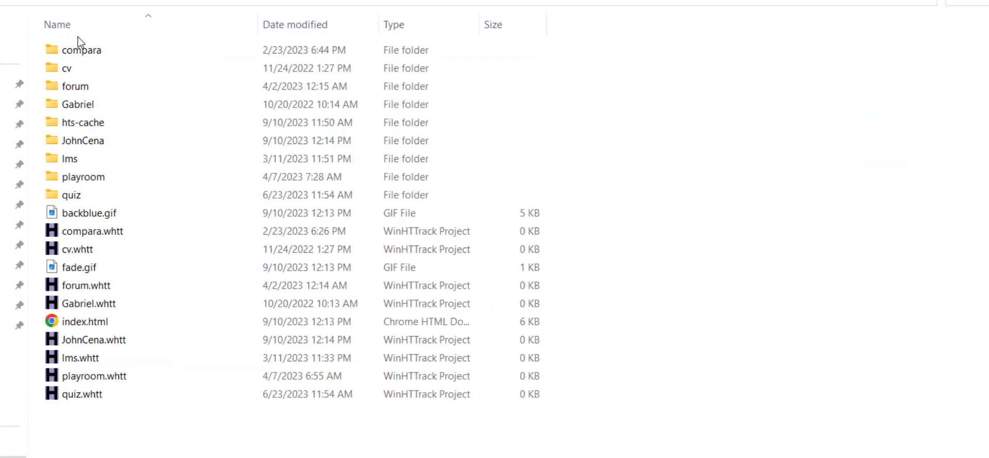
Step: Open JohnCena > ahtashamkhan.com > img and view its pictures as large thumbnails
double_click(89, 145)
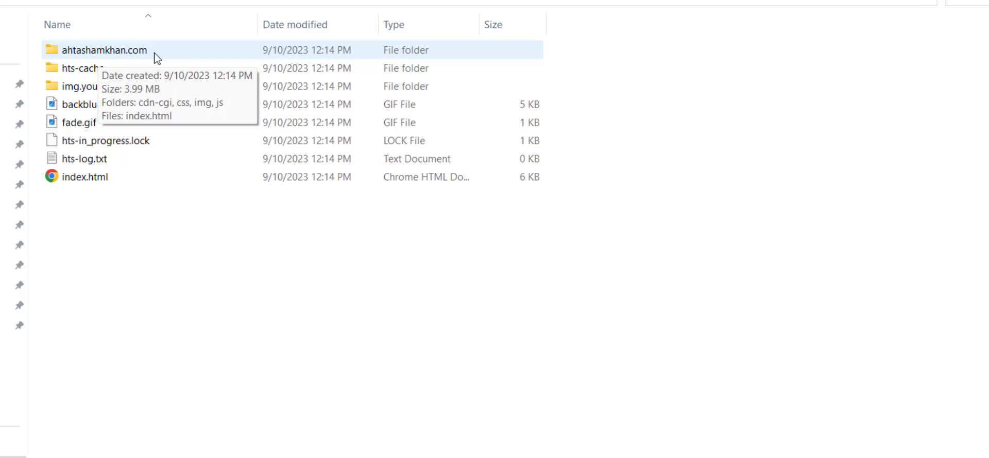
double_click(129, 50)
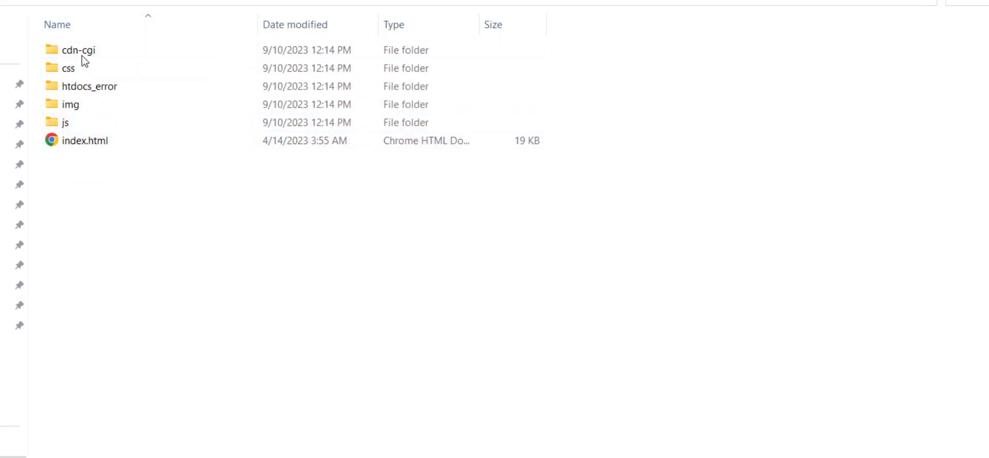
double_click(85, 106)
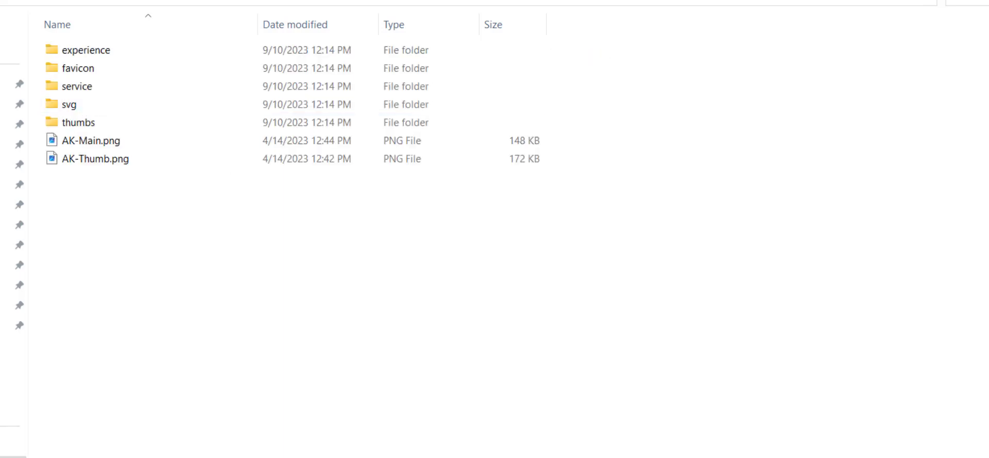
key(ctrl+shift+2)
click(535, 67)
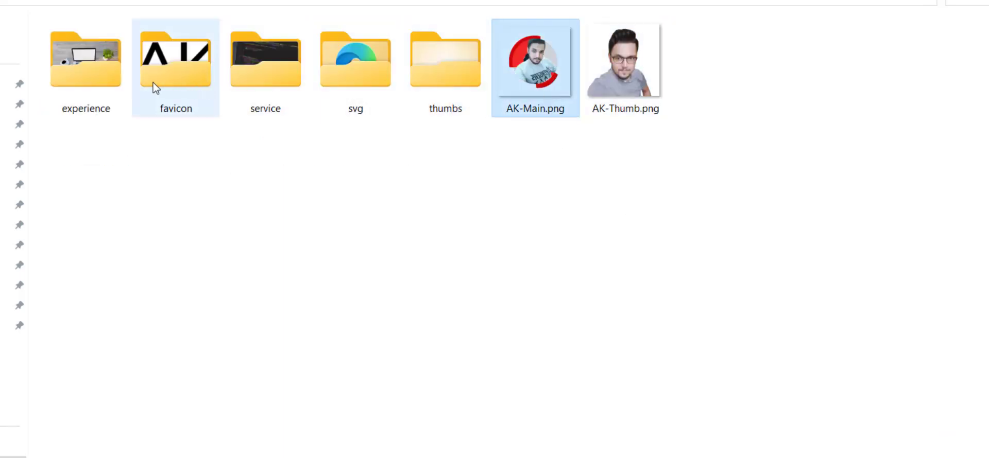
Step: Look inside the css and js folders, ending back at the site root
key(alt+Left)
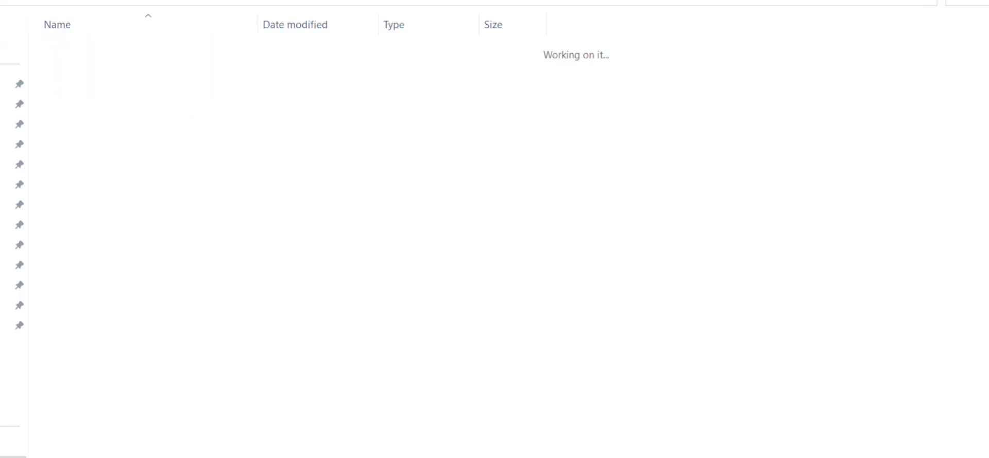
double_click(97, 70)
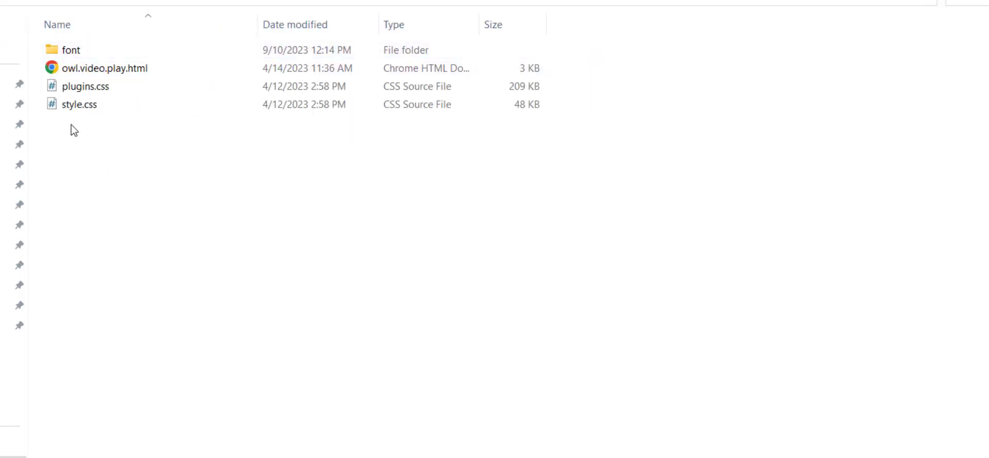
key(alt+Left)
double_click(88, 122)
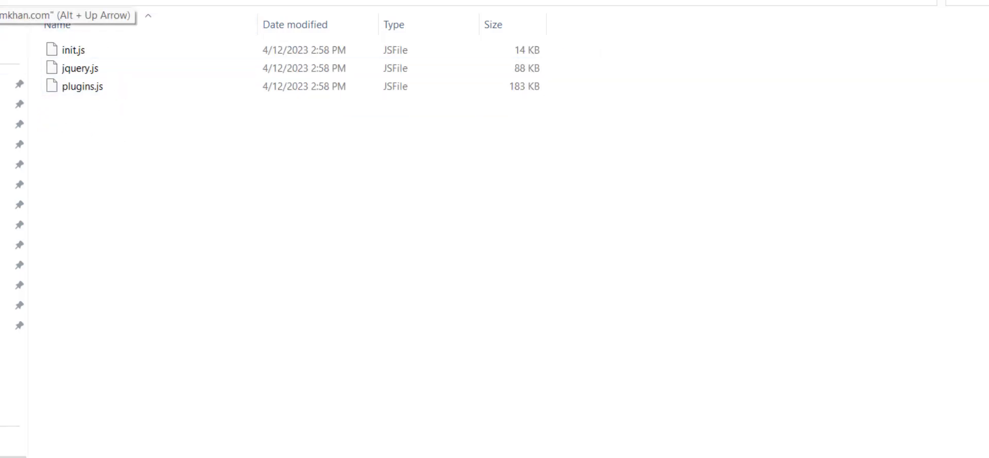
key(alt+Up)
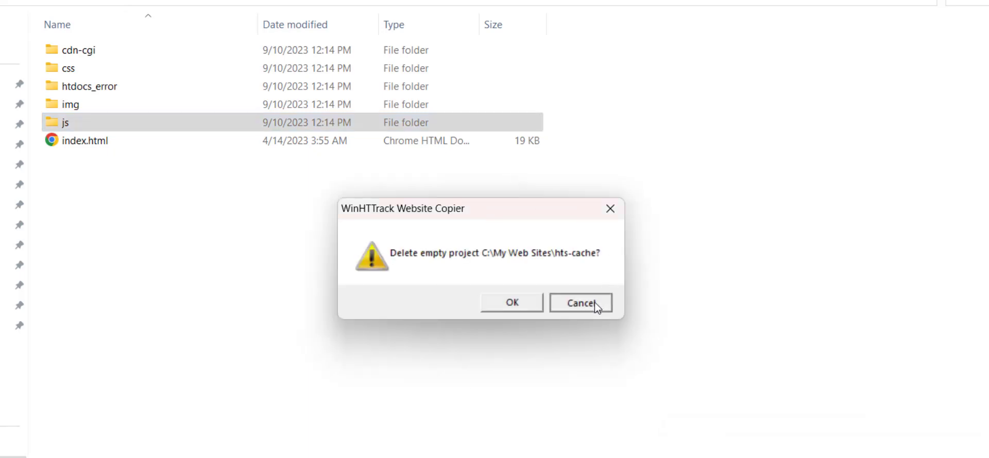
Step: Keep the empty hts-cache project, finish the wizard and exit WinHTTrack
click(597, 303)
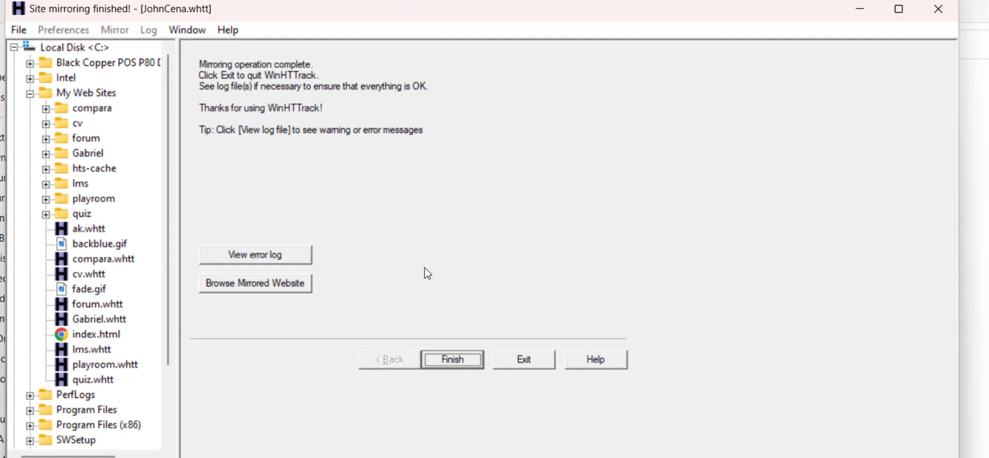
click(456, 365)
click(938, 9)
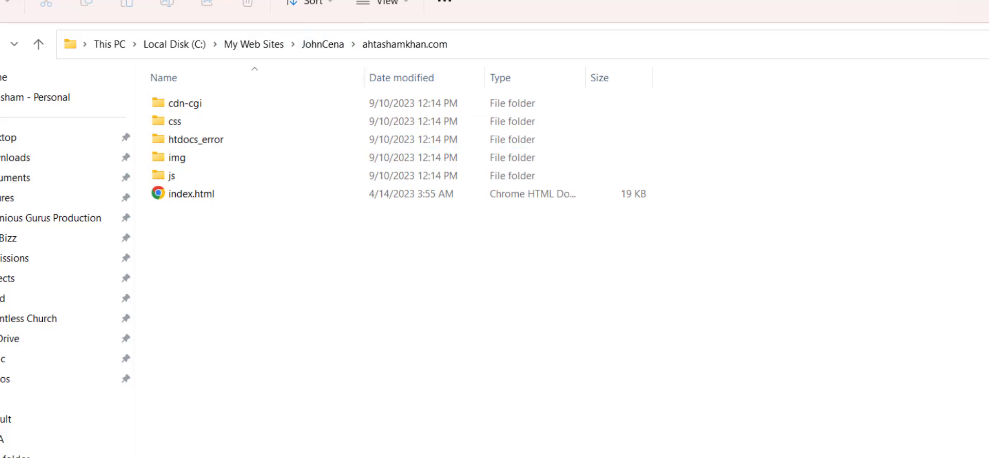
Step: Close the Chrome window showing the live portfolio site
click(578, 442)
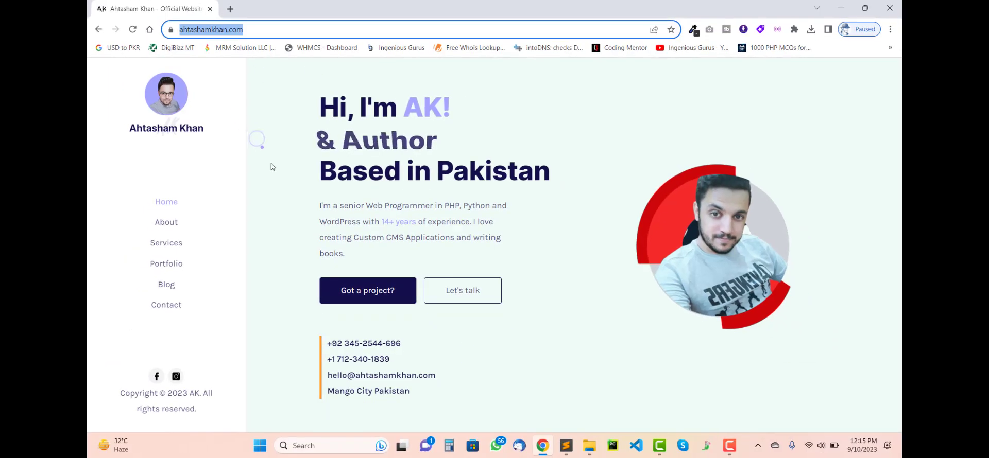
click(272, 166)
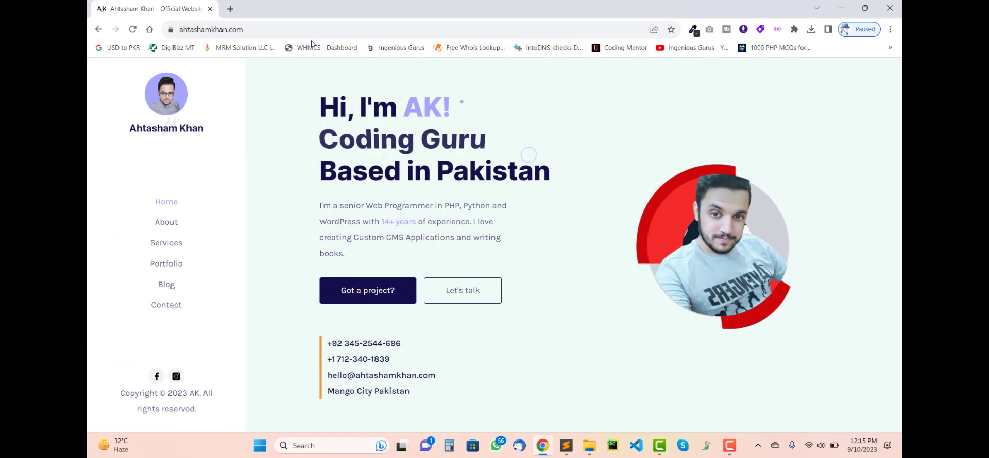
click(890, 7)
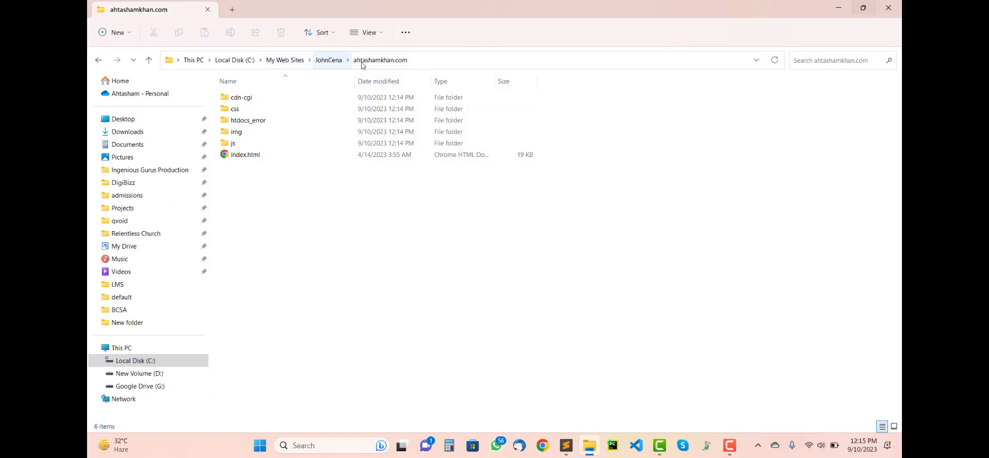
Step: View the mirrored index.html offline in Chrome, then return to the site folder
click(255, 158)
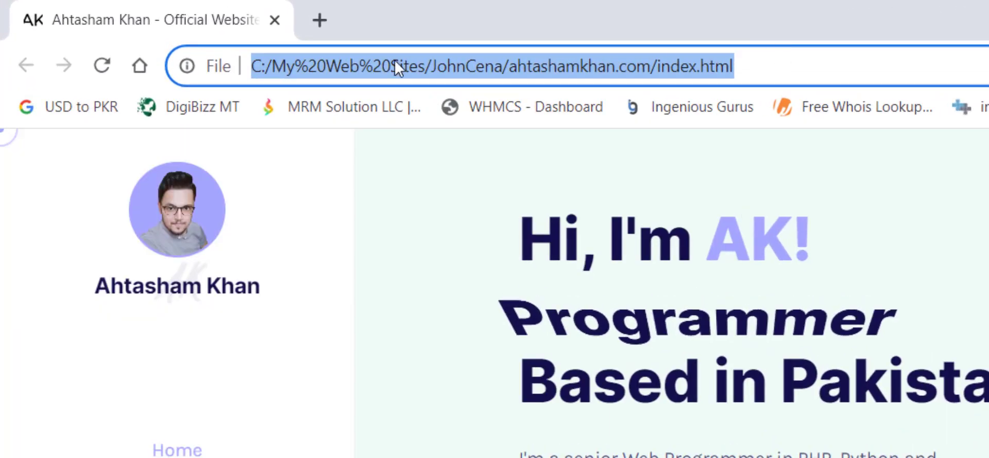
click(401, 307)
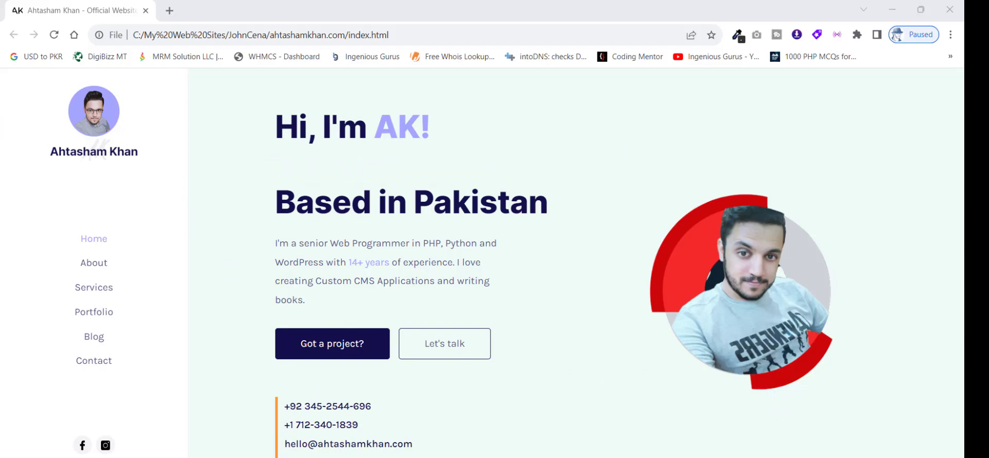
mouse_move(594, 457)
click(593, 441)
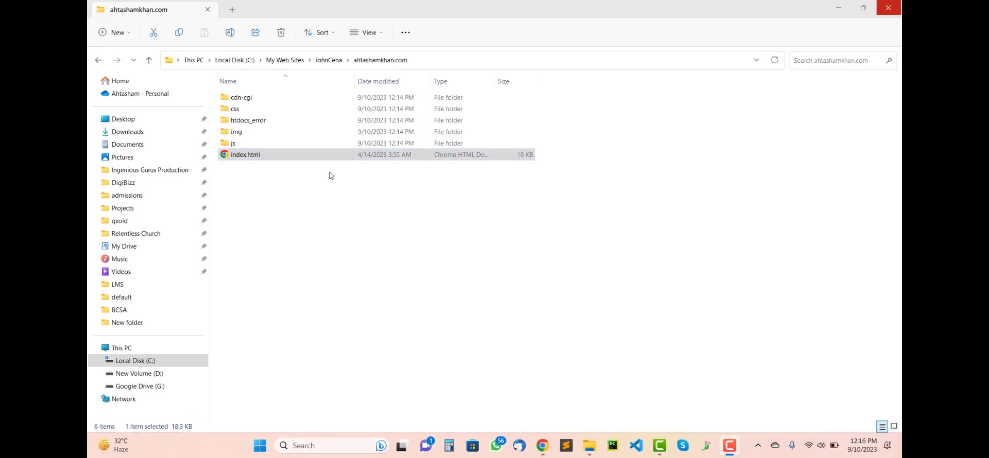
Step: Open the mirrored index.html in a maximized Sublime Text window
click(566, 446)
drag(402, 6, 600, 141)
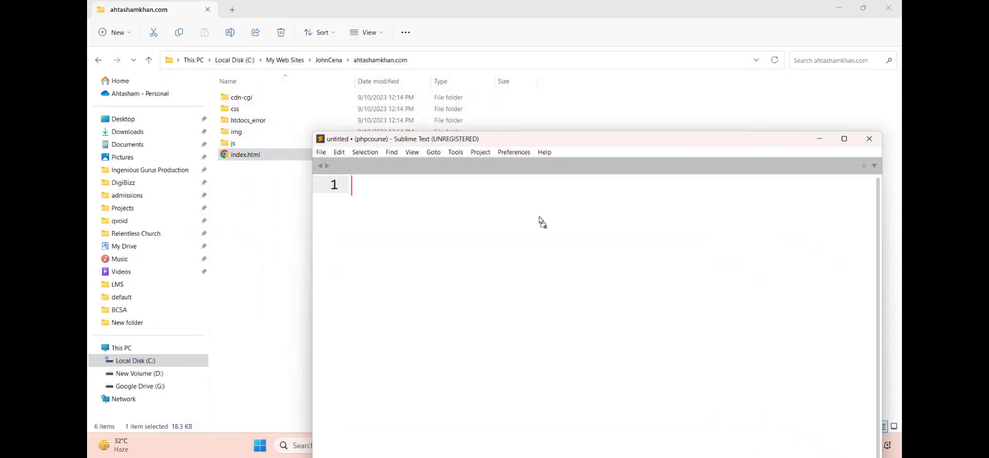
drag(651, 245, 650, 246)
double_click(614, 138)
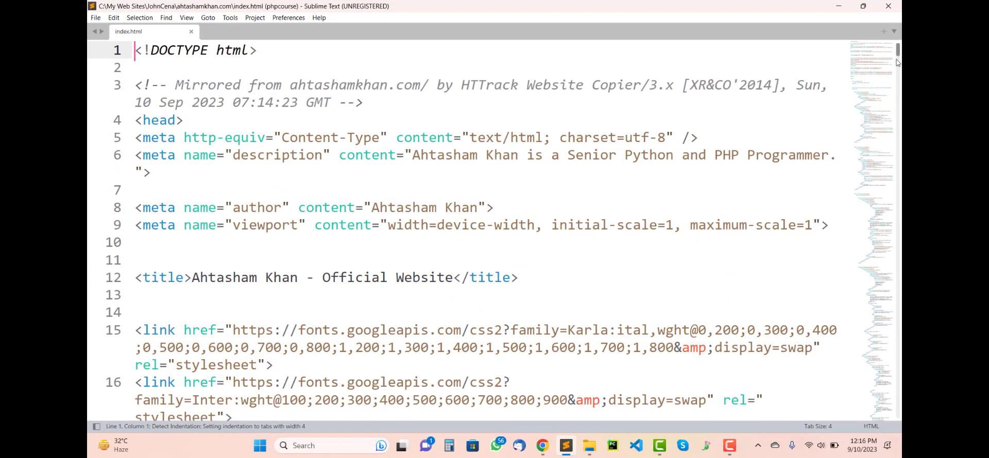
mouse_move(898, 52)
mouse_down()
mouse_move(898, 89)
mouse_move(899, 60)
mouse_up()
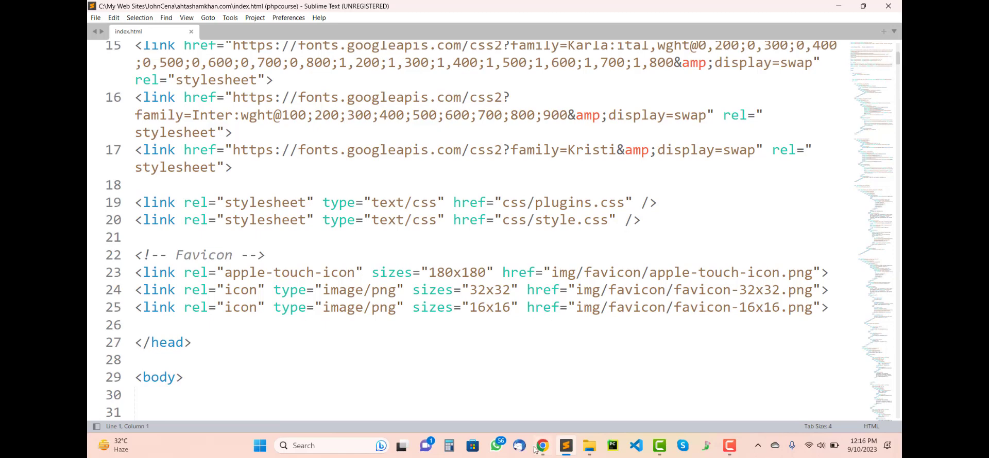
key(alt+Tab)
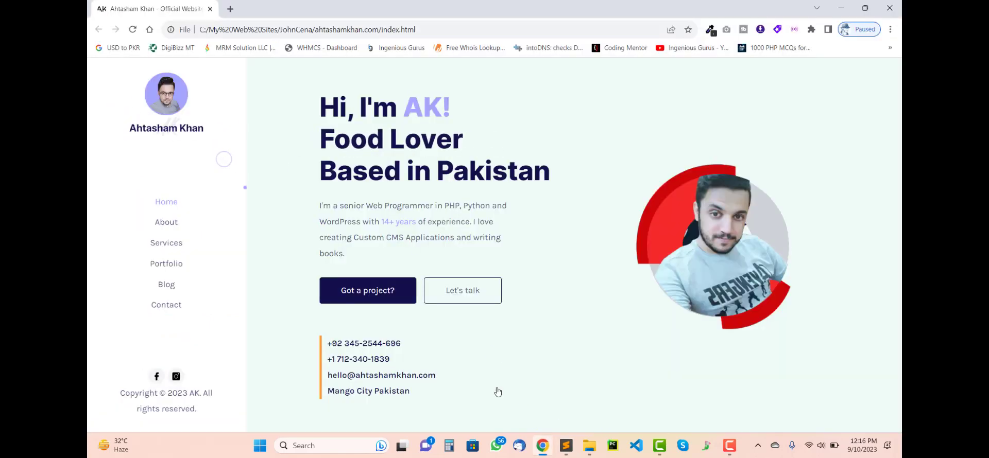
click(565, 447)
Step: Replace the author's name on line 95 with 'John Cena' and save index.html
key(ctrl+f)
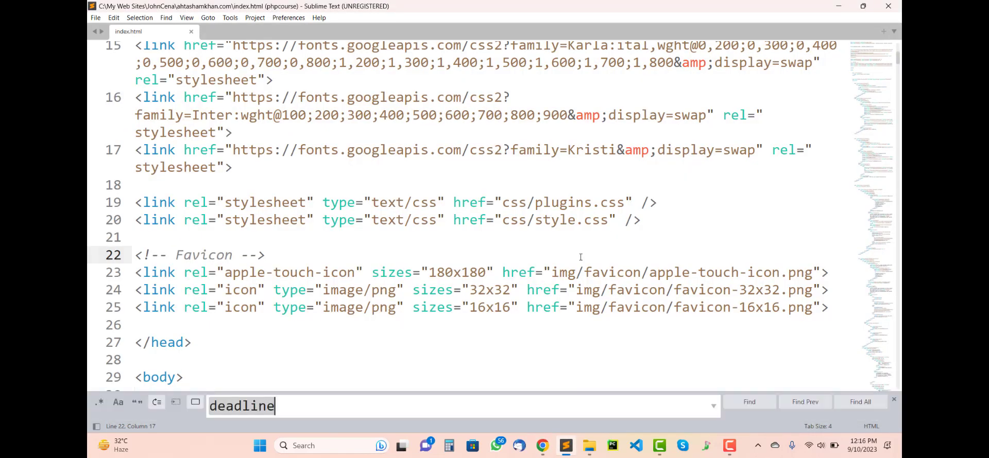
text(ahtasham khan)
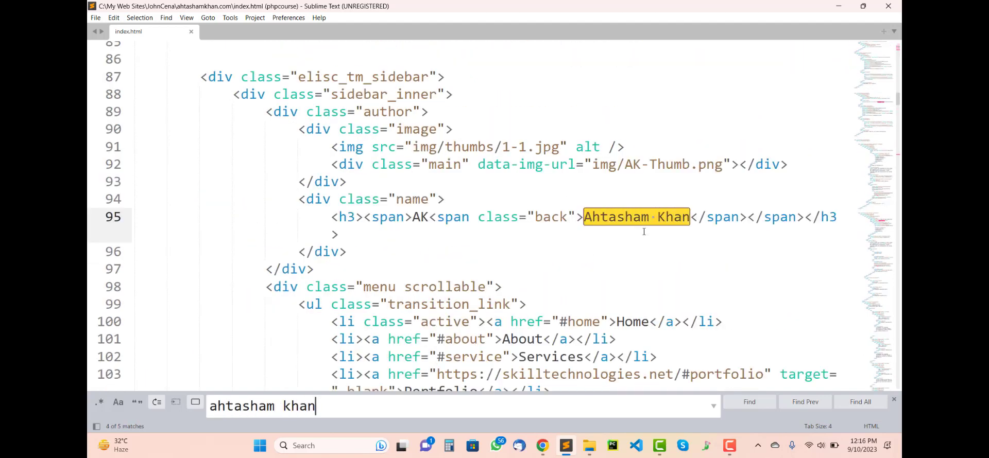
key(Escape)
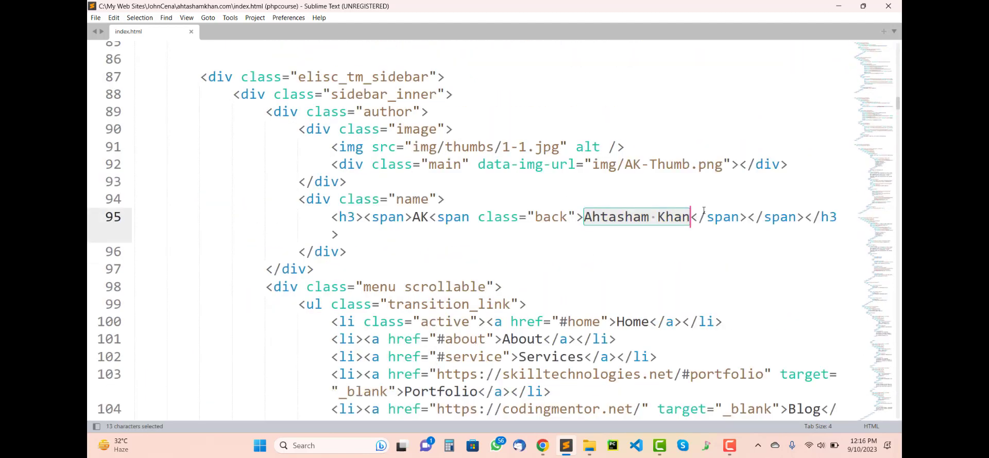
click(682, 217)
drag(641, 219, 588, 221)
text(Joh)
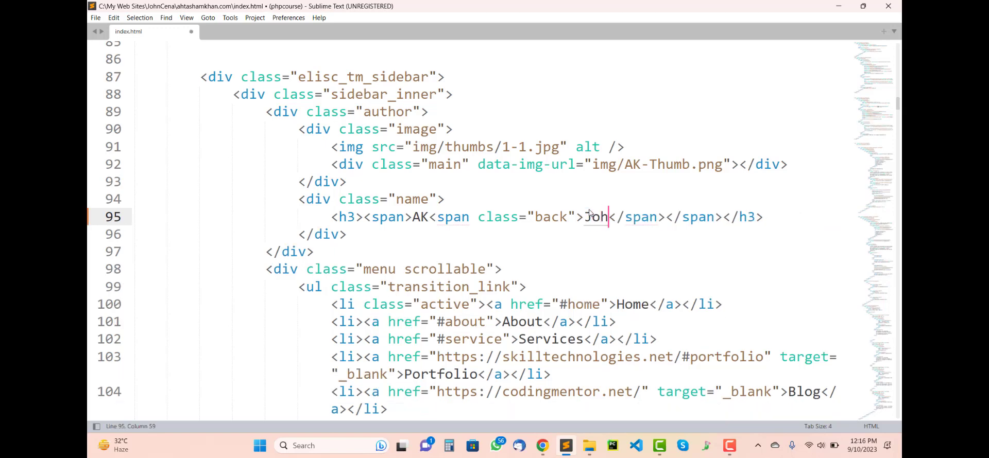
text(n Cena)
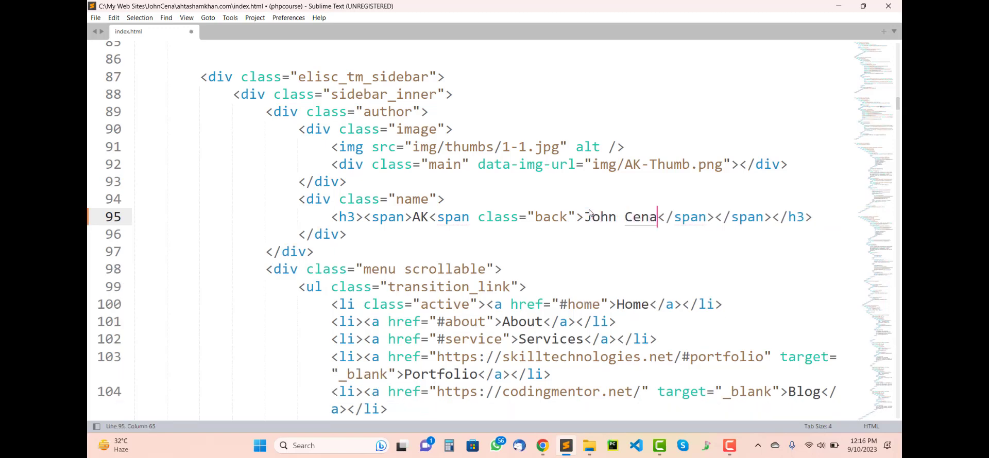
key(ctrl+s)
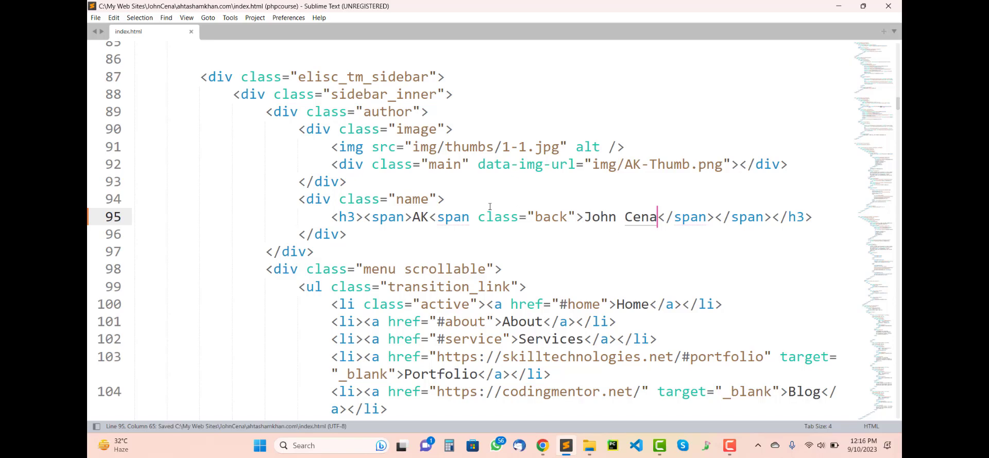
Step: Bring Chrome back in front of Sublime Text and reload the locally mirrored index.html
click(574, 445)
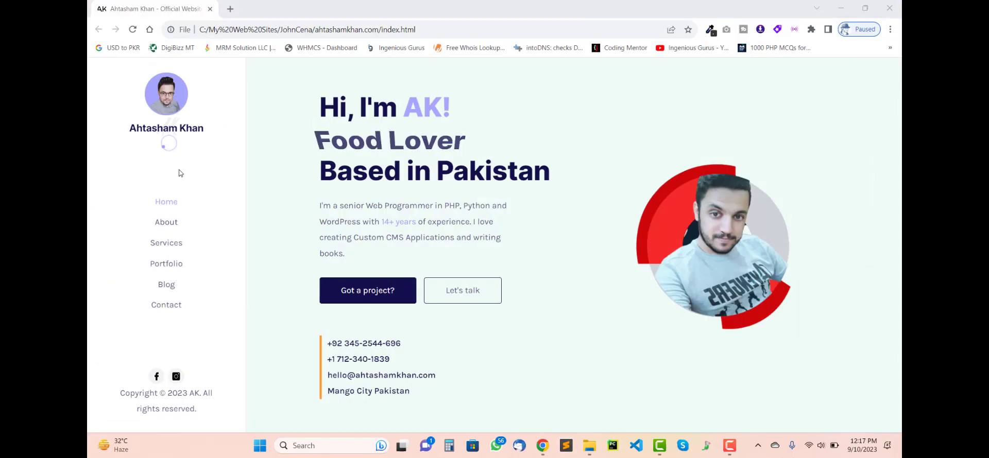
click(589, 445)
click(542, 446)
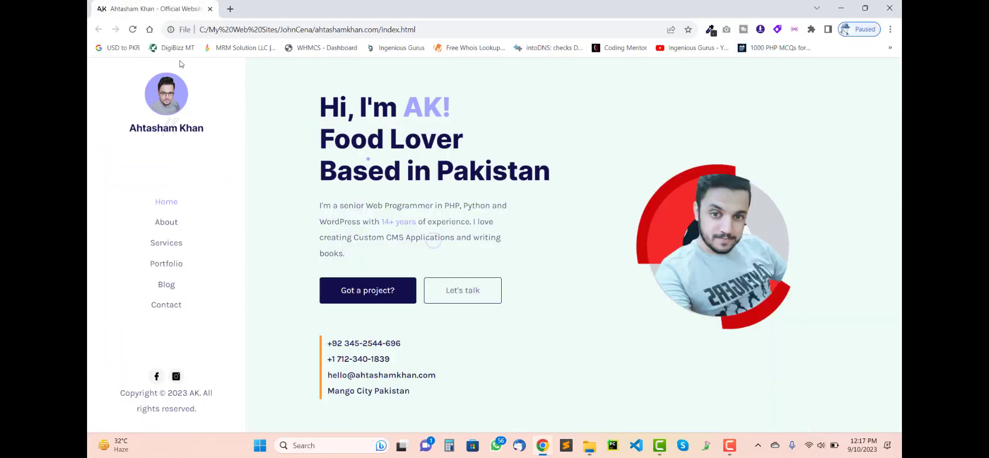